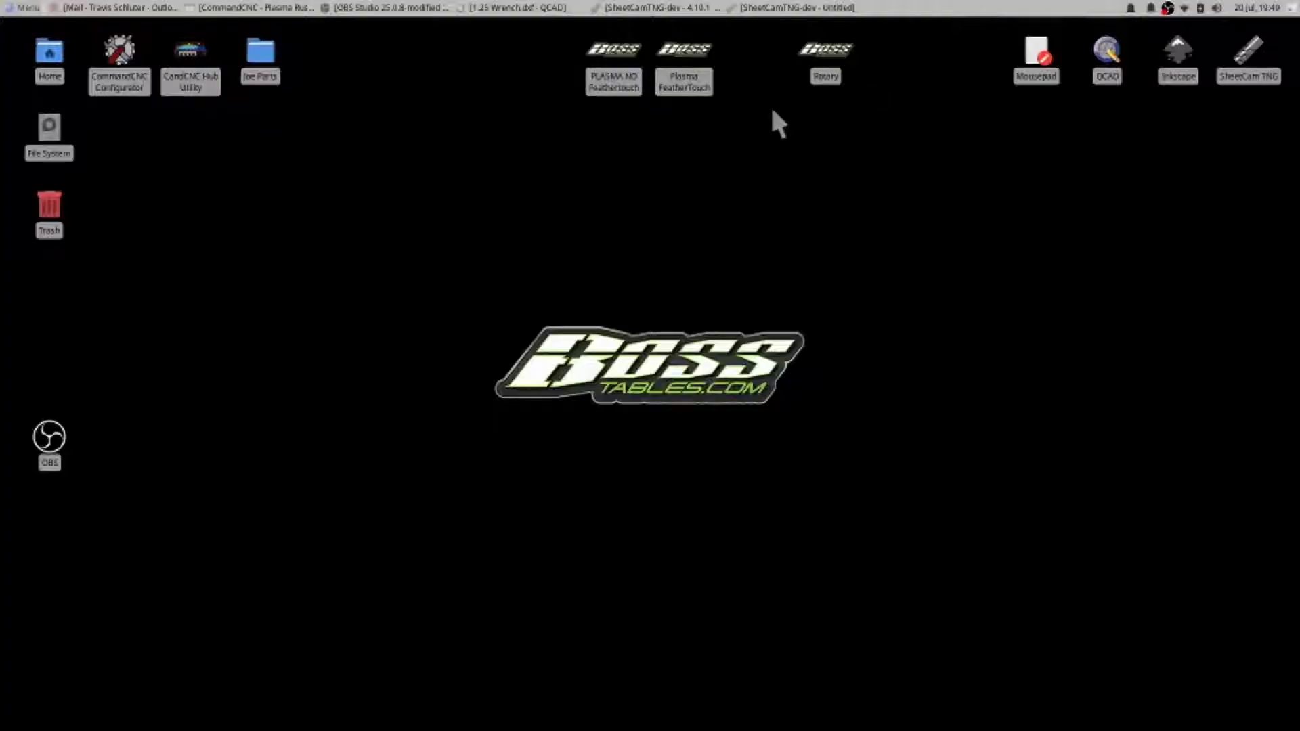
Restore the SheetCamTNG-dev window holding the nested sheet of plasma table parts
click(677, 8)
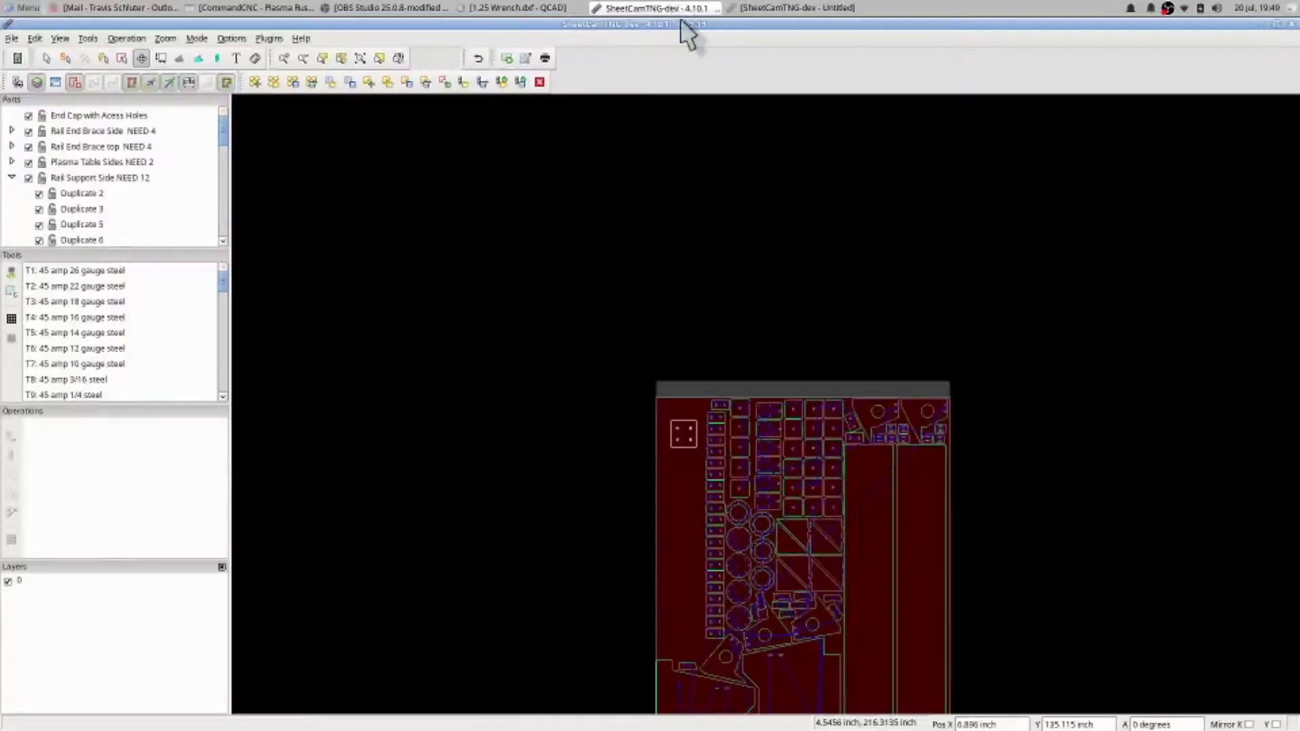
scroll(684, 183, down, 2)
scroll(705, 379, up, 1)
scroll(705, 380, up, 3)
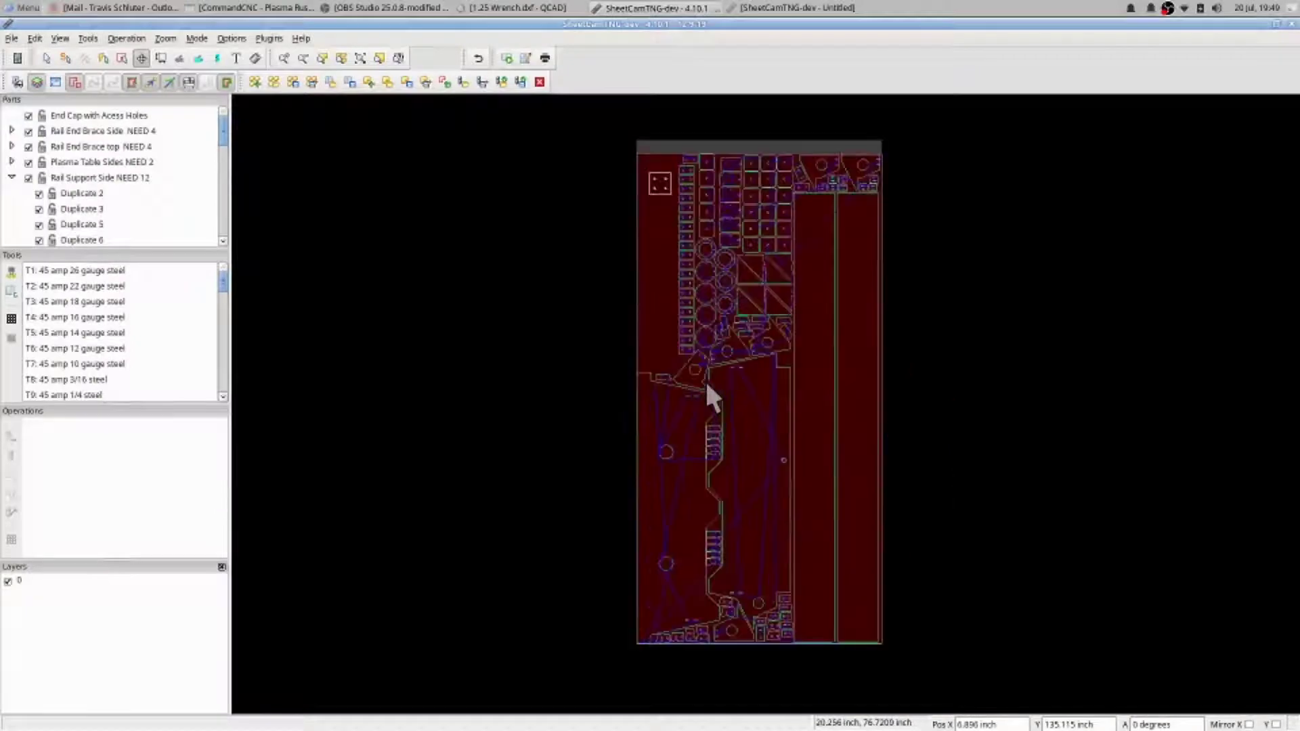
scroll(782, 581, up, 2)
scroll(723, 645, up, 3)
scroll(671, 624, up, 2)
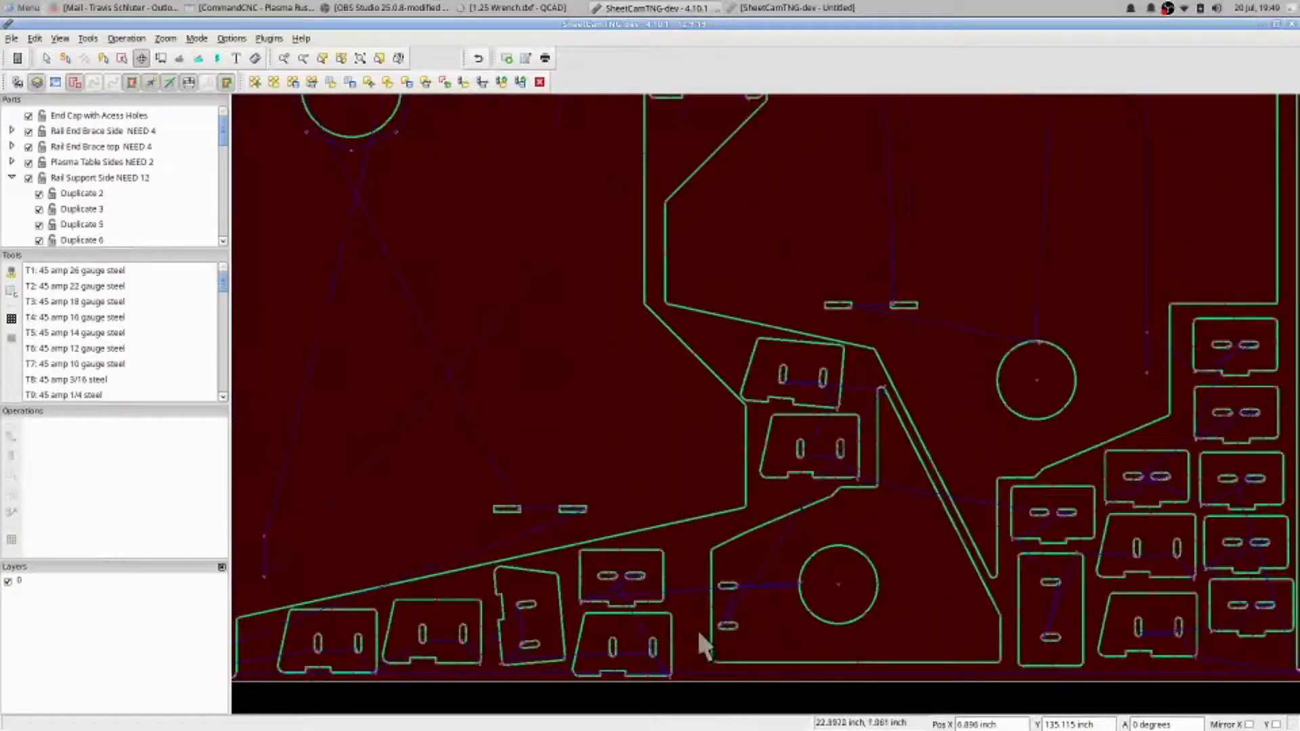
scroll(730, 630, down, 2)
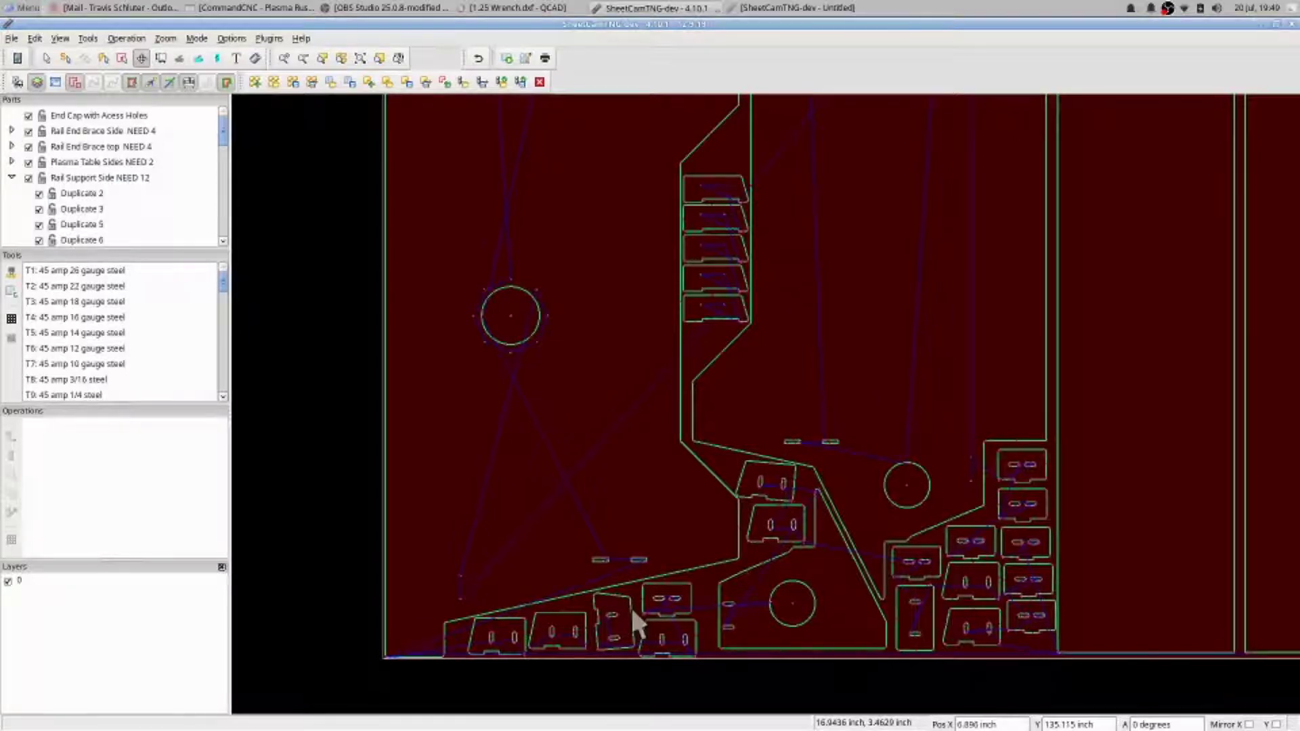
scroll(658, 605, down, 2)
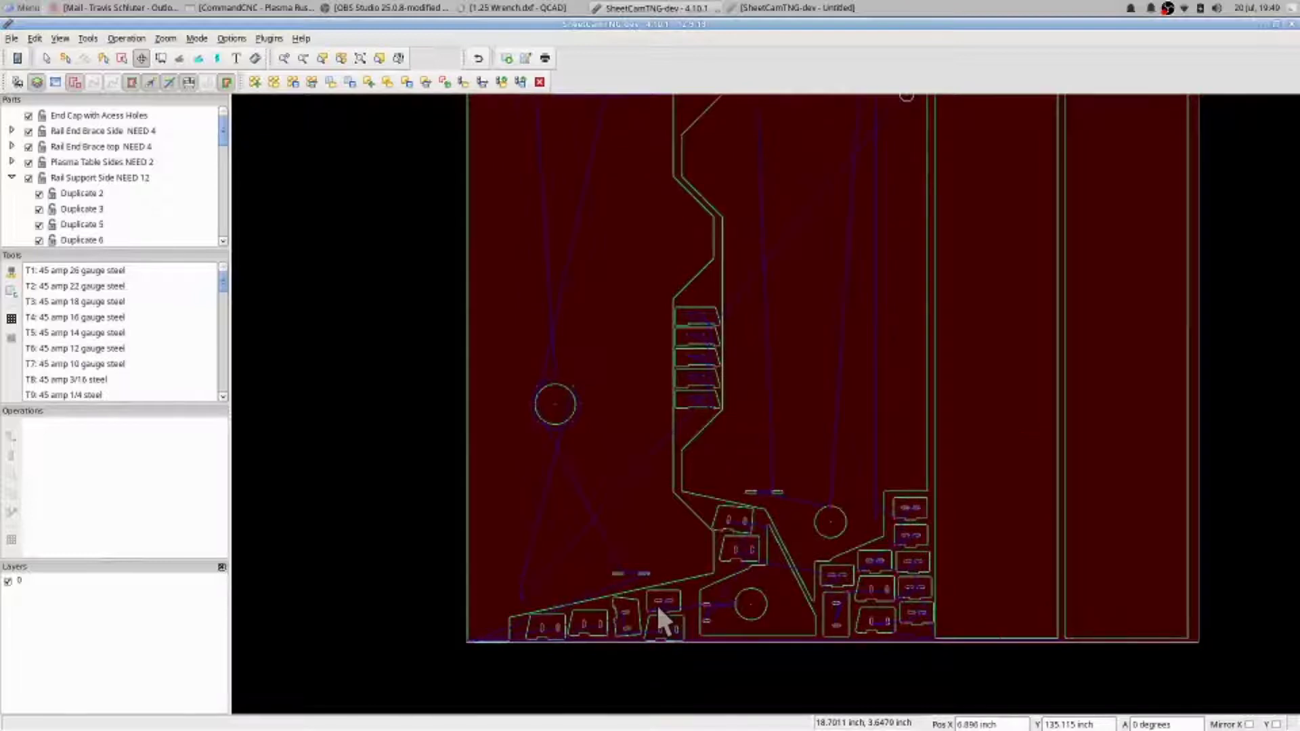
scroll(657, 605, down, 2)
scroll(658, 605, down, 1)
scroll(656, 602, down, 1)
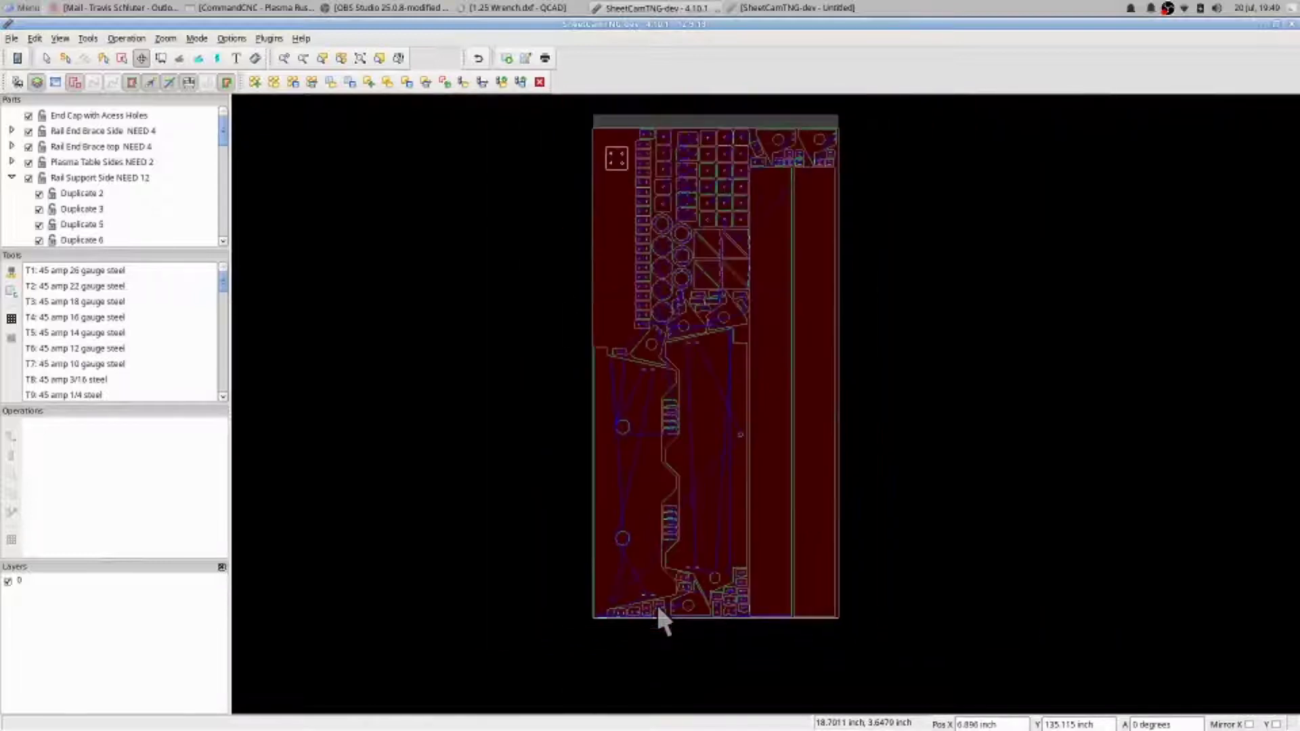
scroll(650, 182, up, 2)
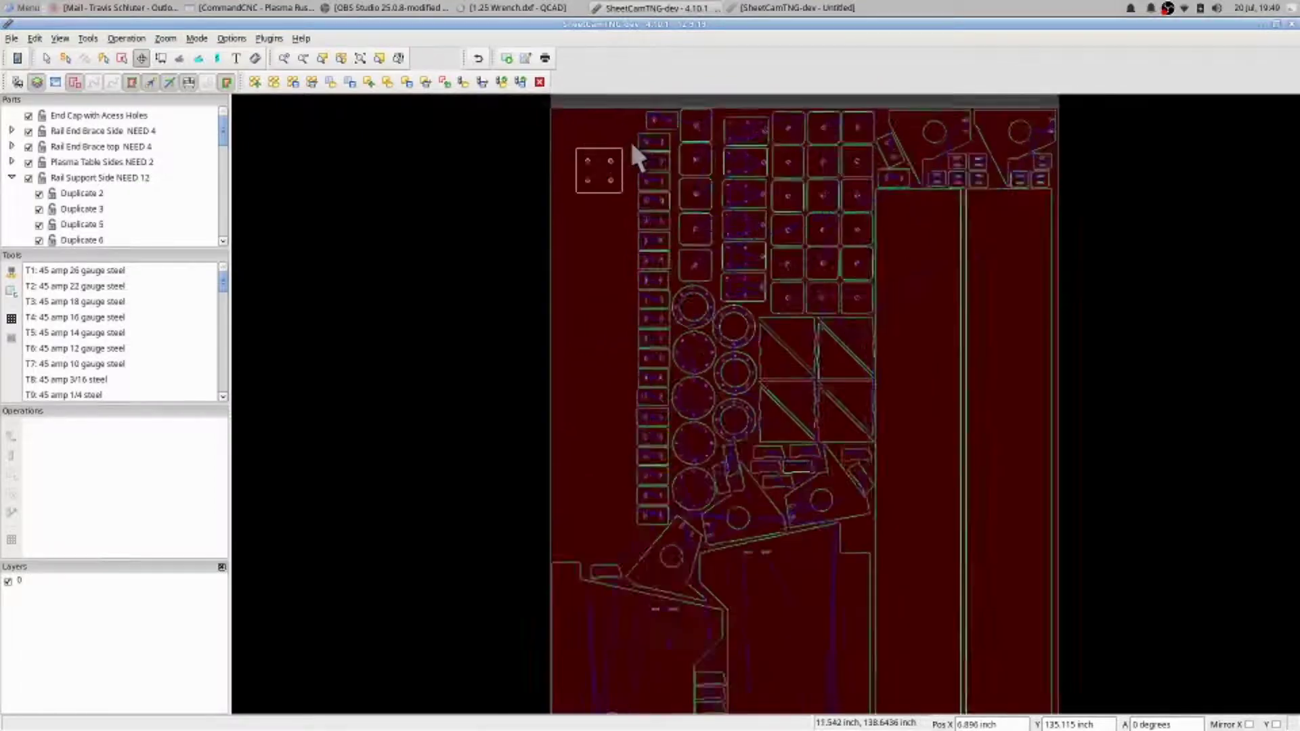
scroll(633, 152, up, 1)
scroll(634, 152, up, 1)
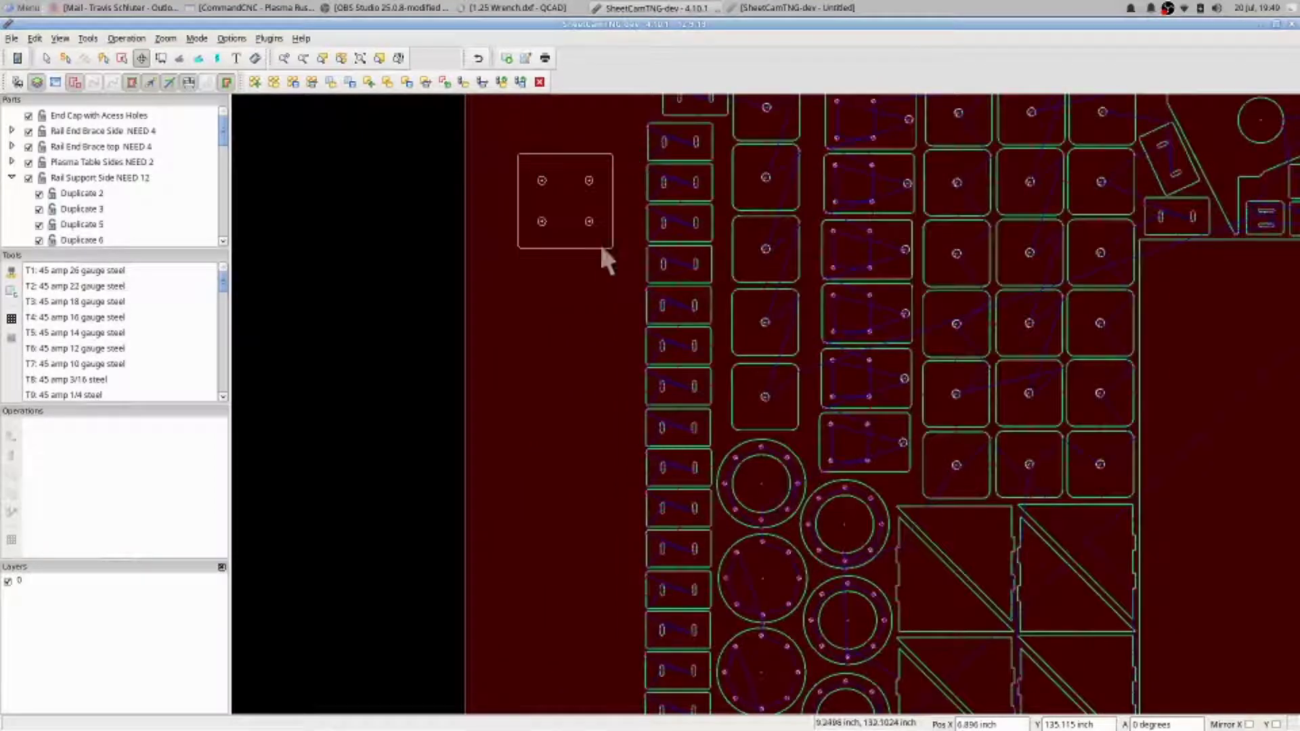
scroll(600, 245, down, 1)
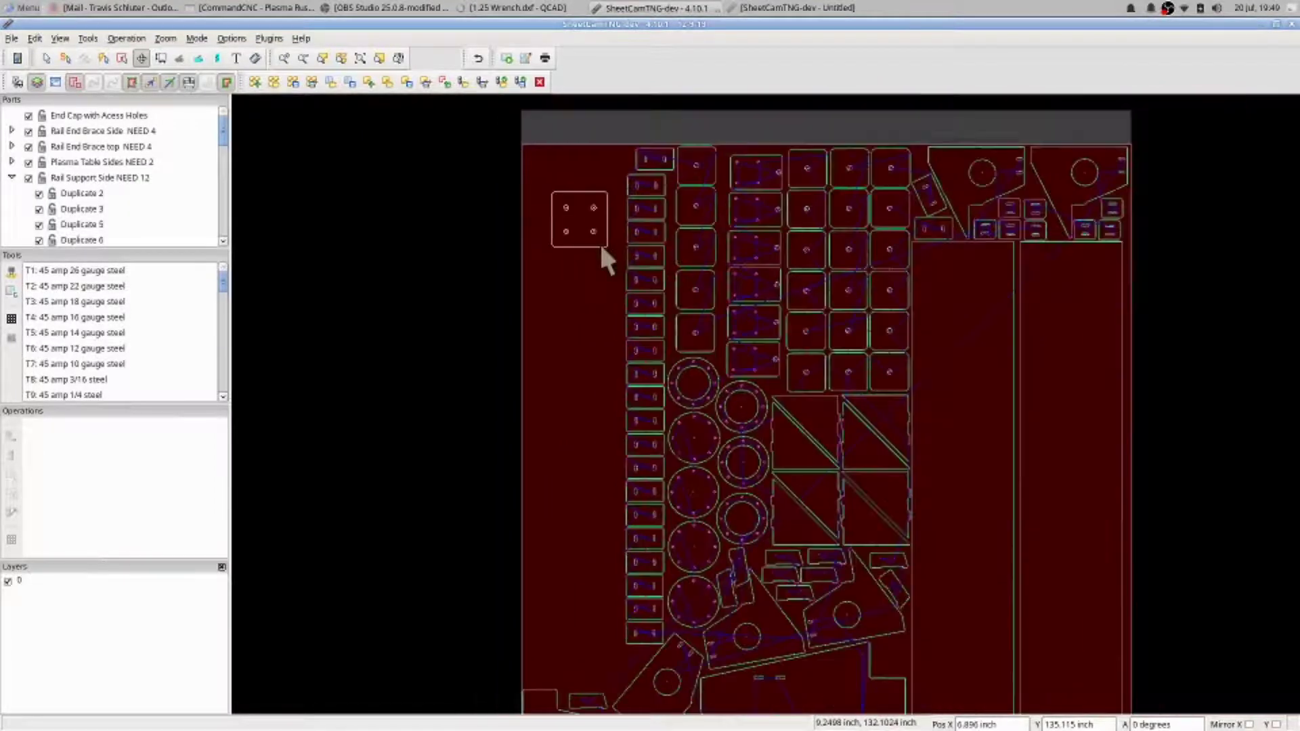
click(650, 633)
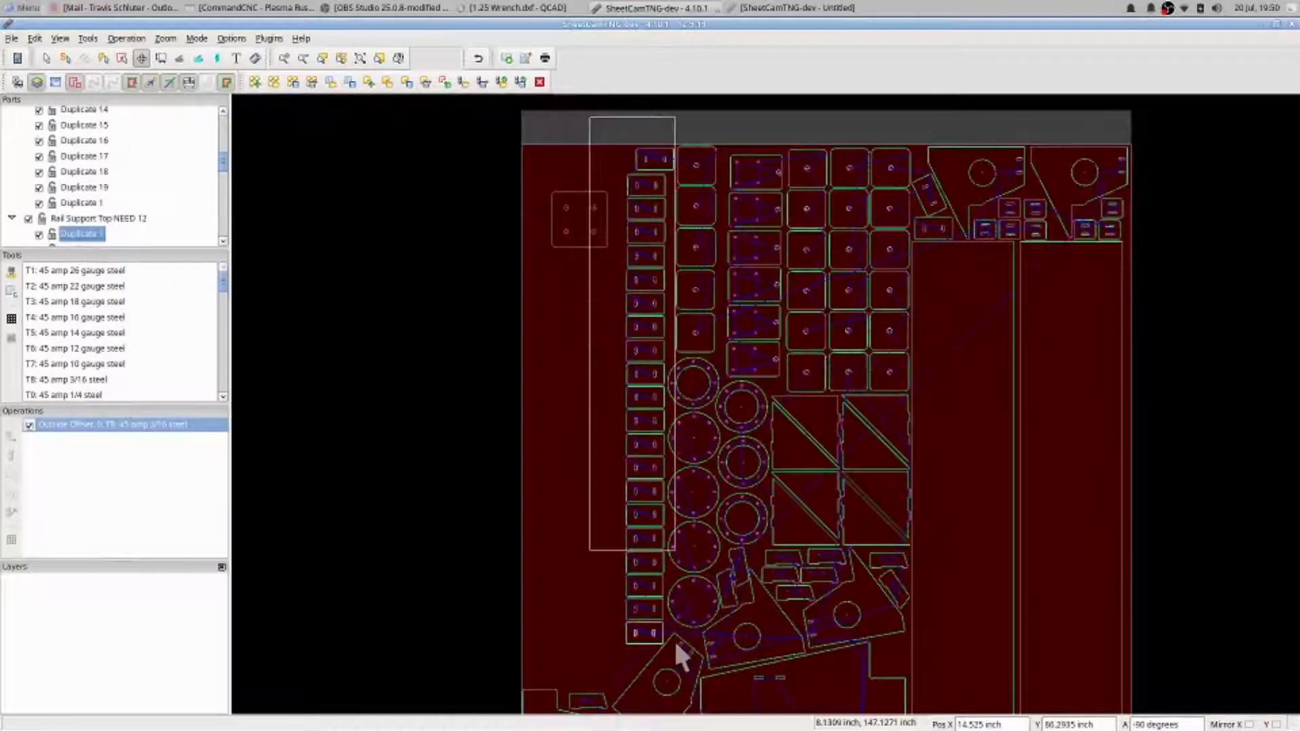
Delete the Rail Support Top column and drag the four-hole square plate into the bottom-left corner
drag(672, 530, 670, 658)
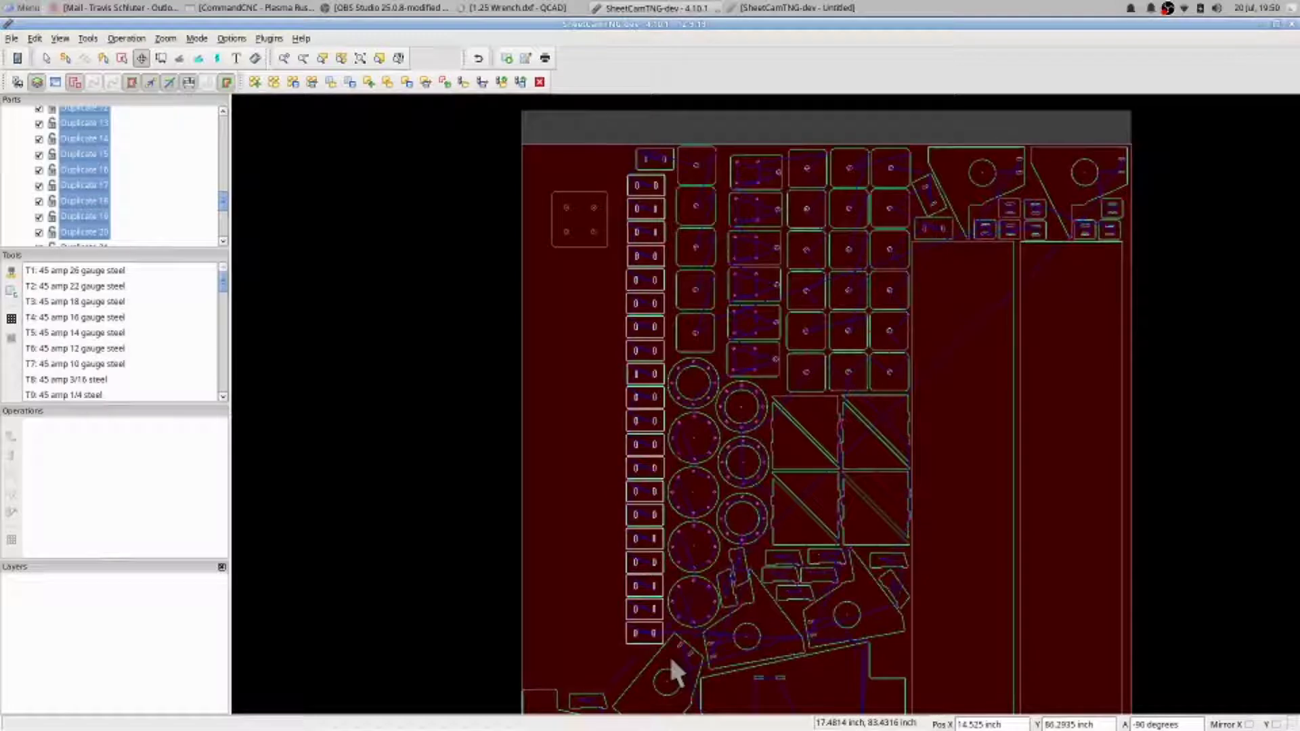
key(Delete)
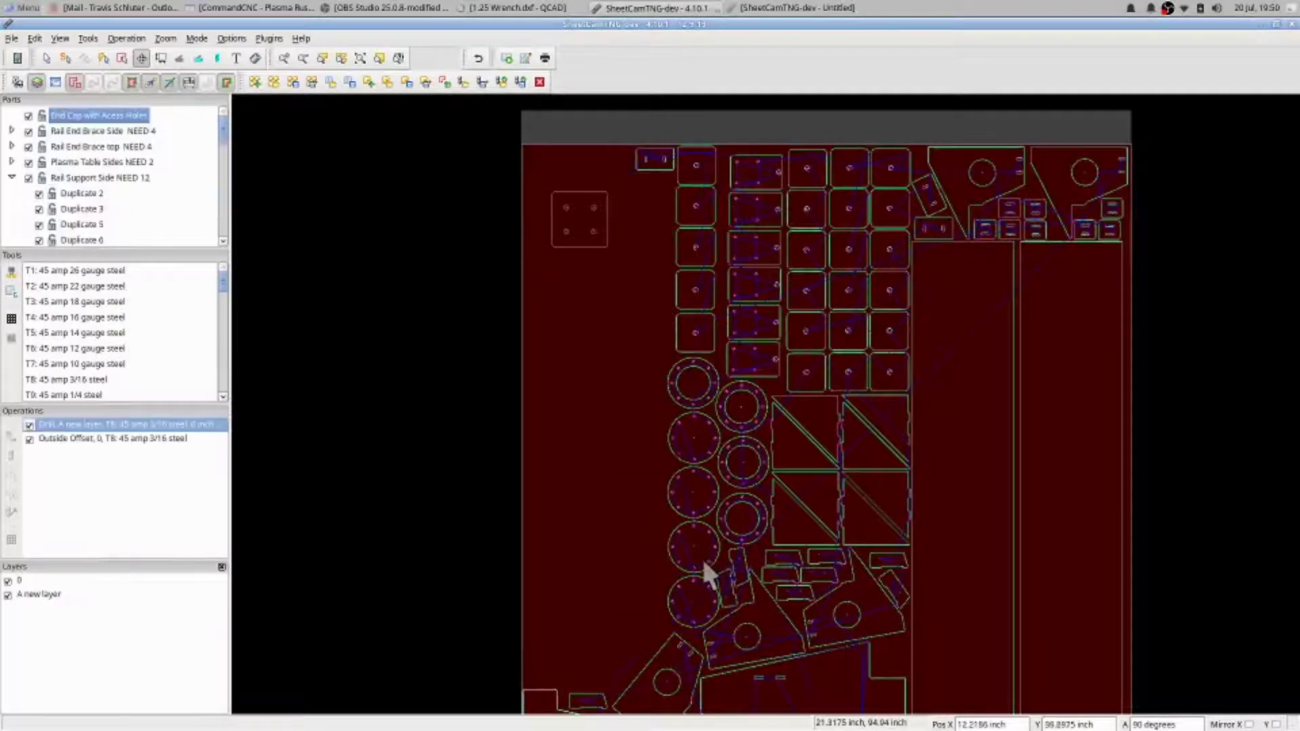
drag(575, 236, 592, 445)
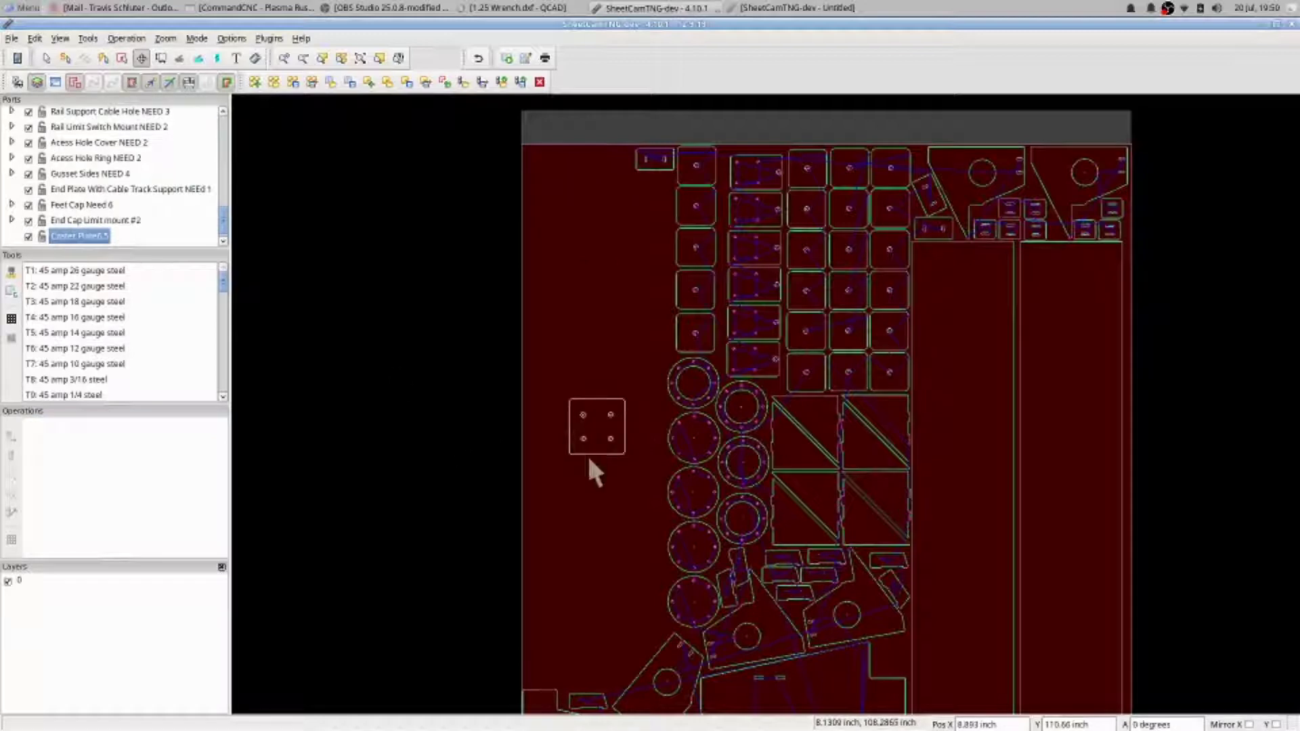
drag(587, 447, 561, 576)
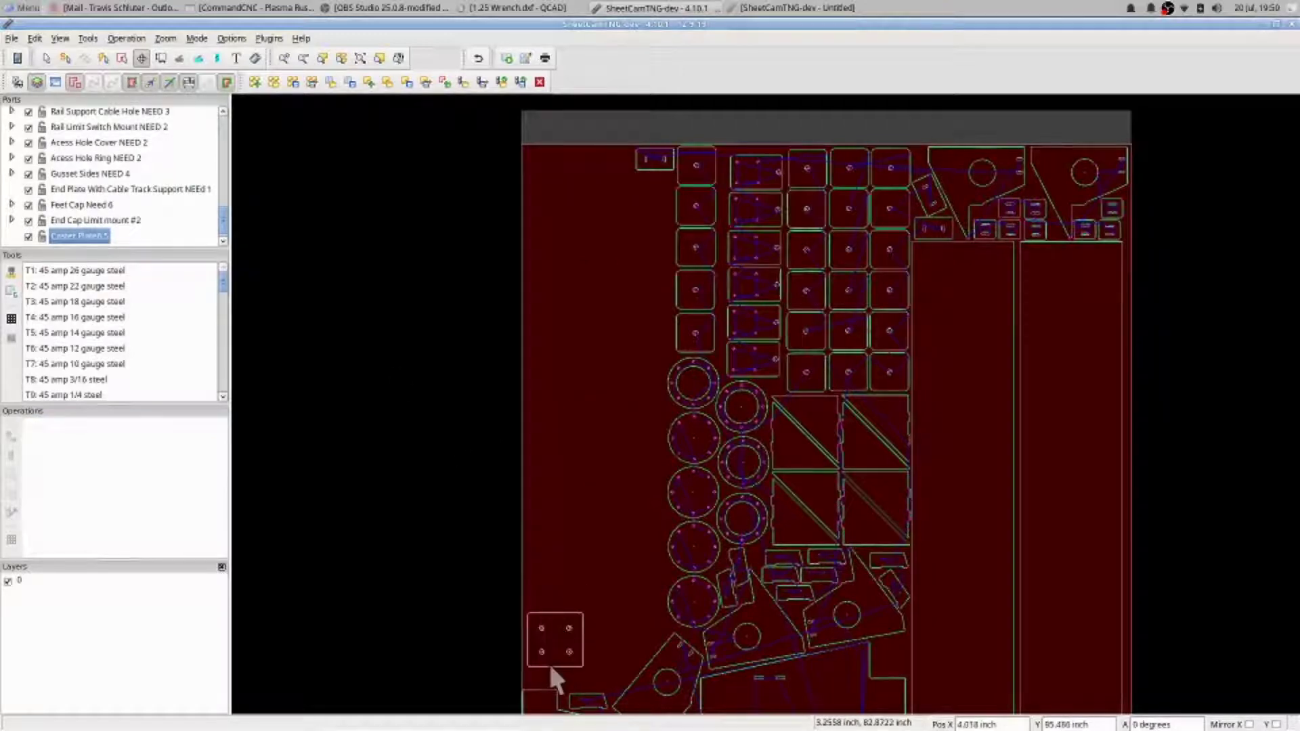
drag(554, 632, 552, 665)
Cancel an array of the square plate, then choose Zoom out from the canvas context menu
right_click(553, 669)
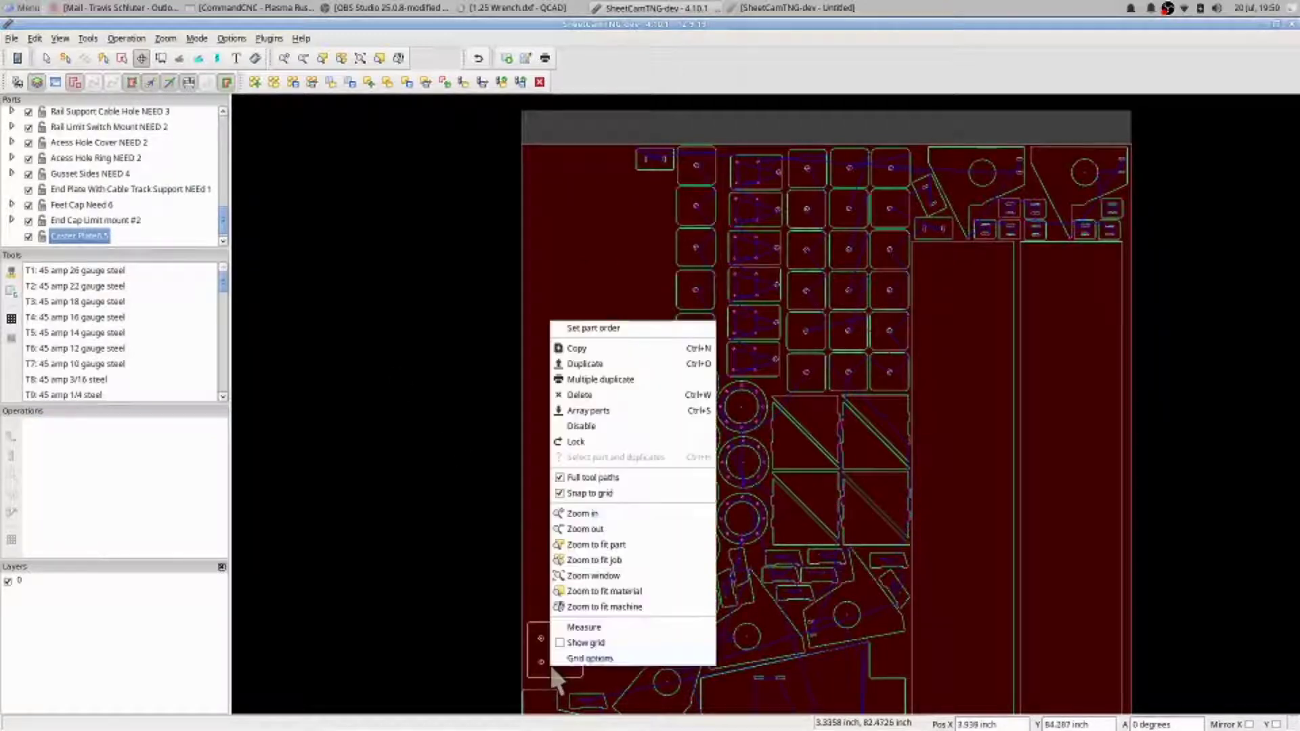
click(612, 412)
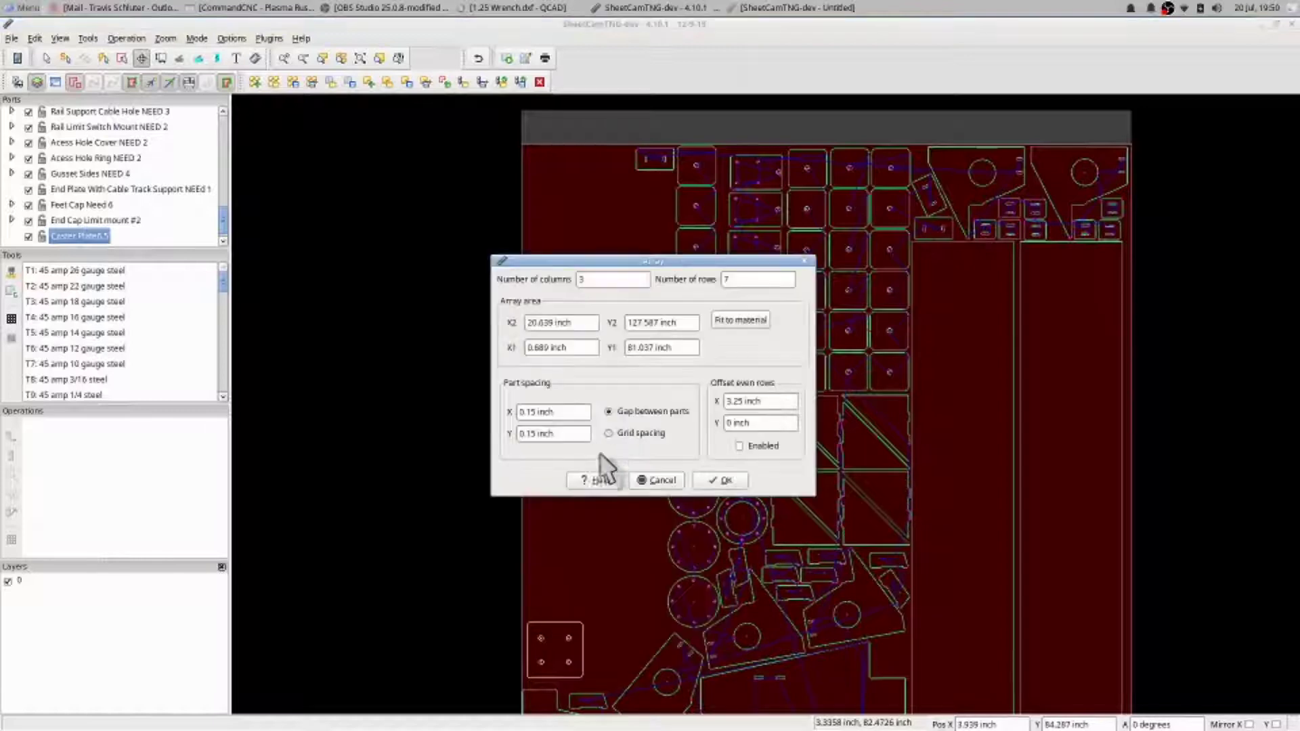
click(663, 479)
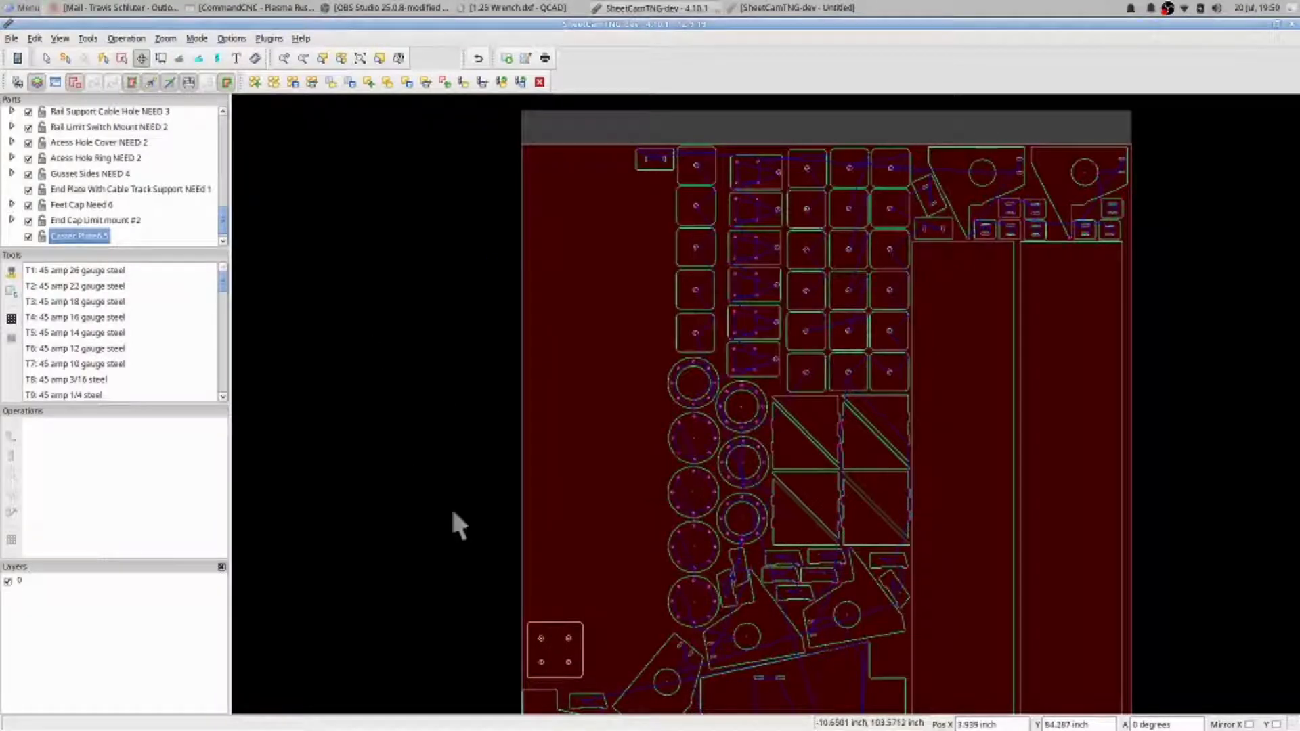
right_click(543, 639)
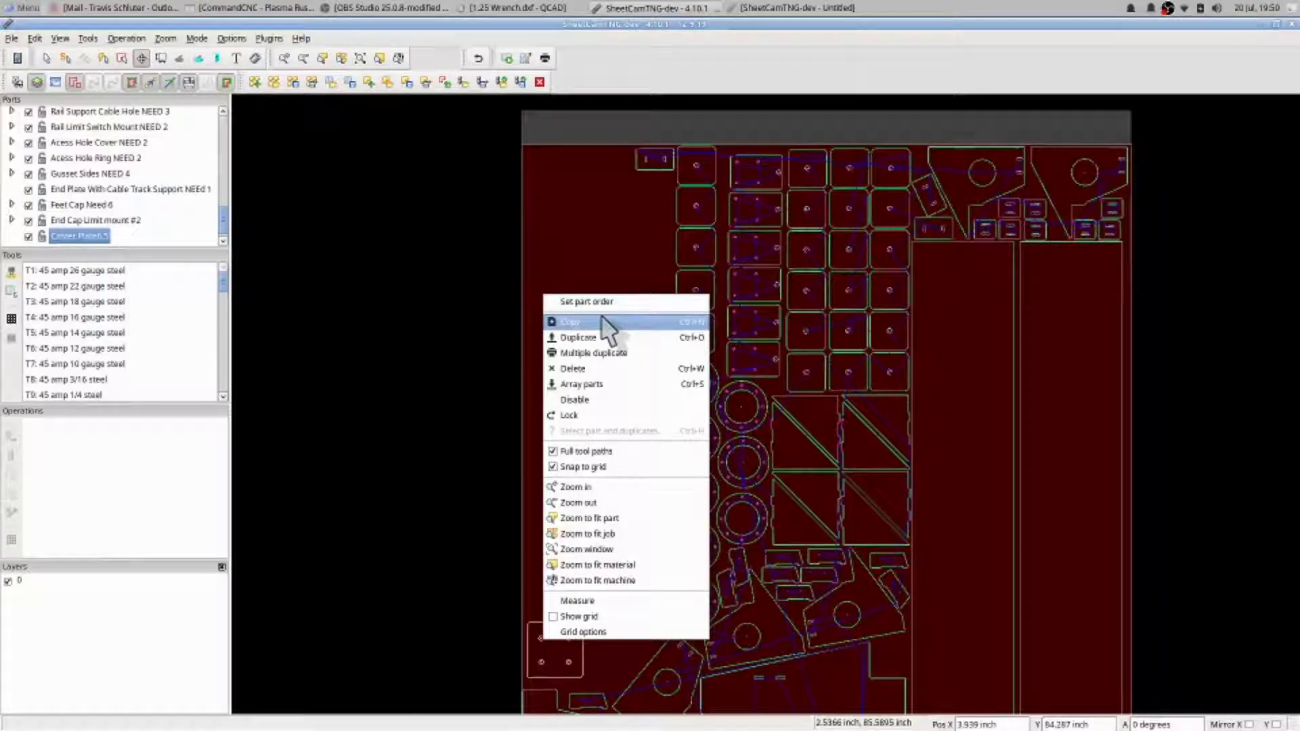
click(582, 253)
scroll(582, 252, down, 1)
scroll(557, 487, down, 2)
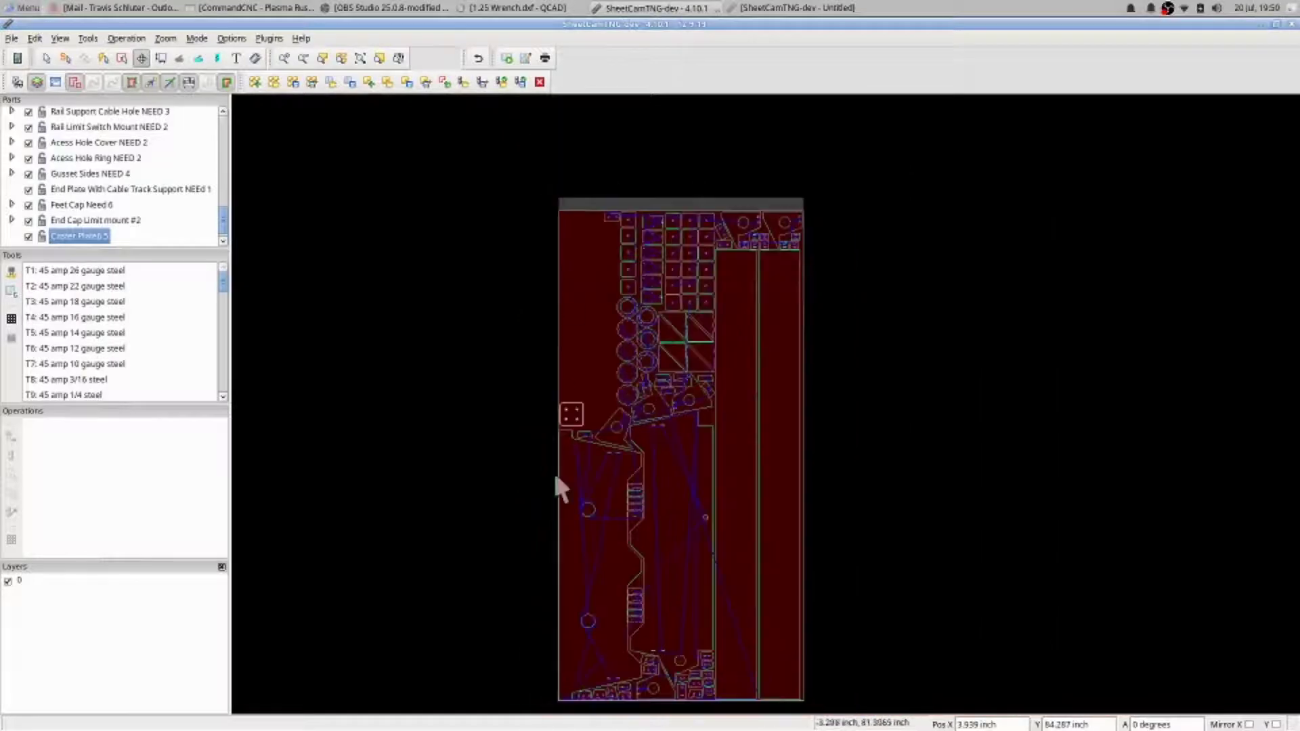
Select the End Cap with Acess Holes part and both Plasma Table Sides copies on the sheet
click(587, 569)
click(708, 562)
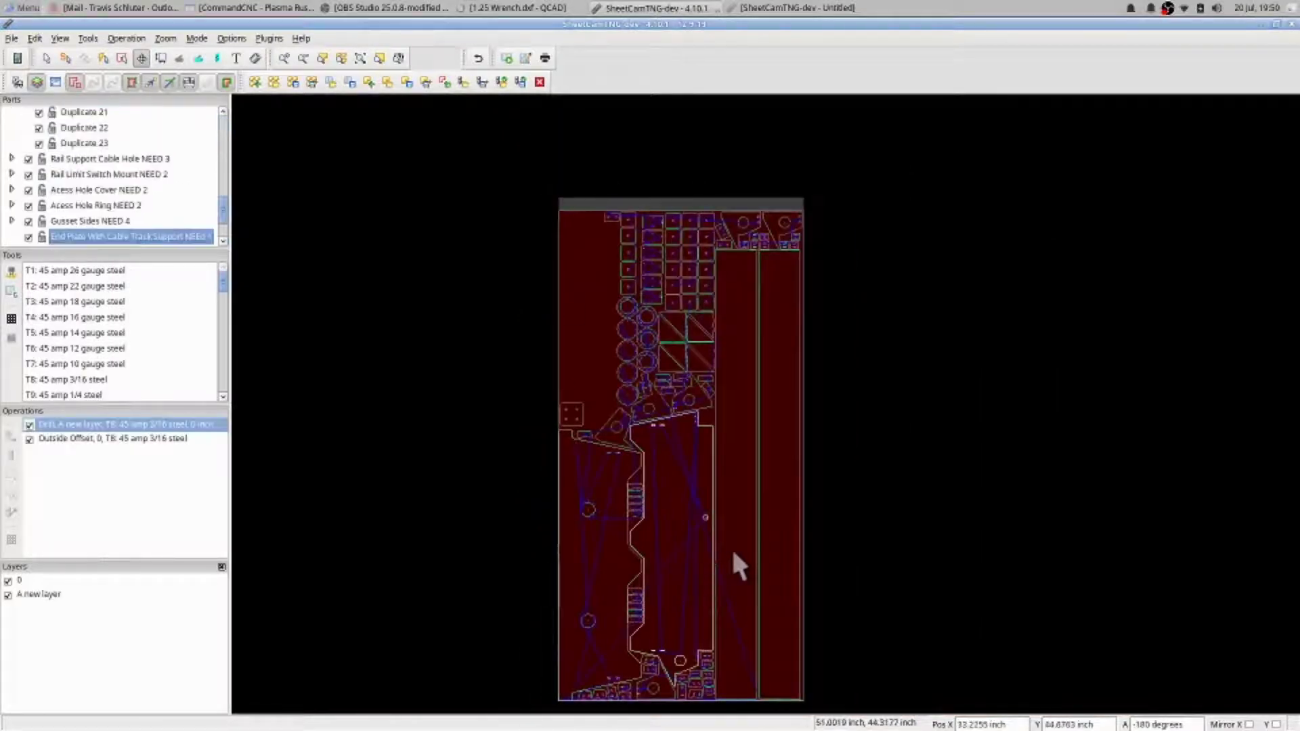
click(789, 557)
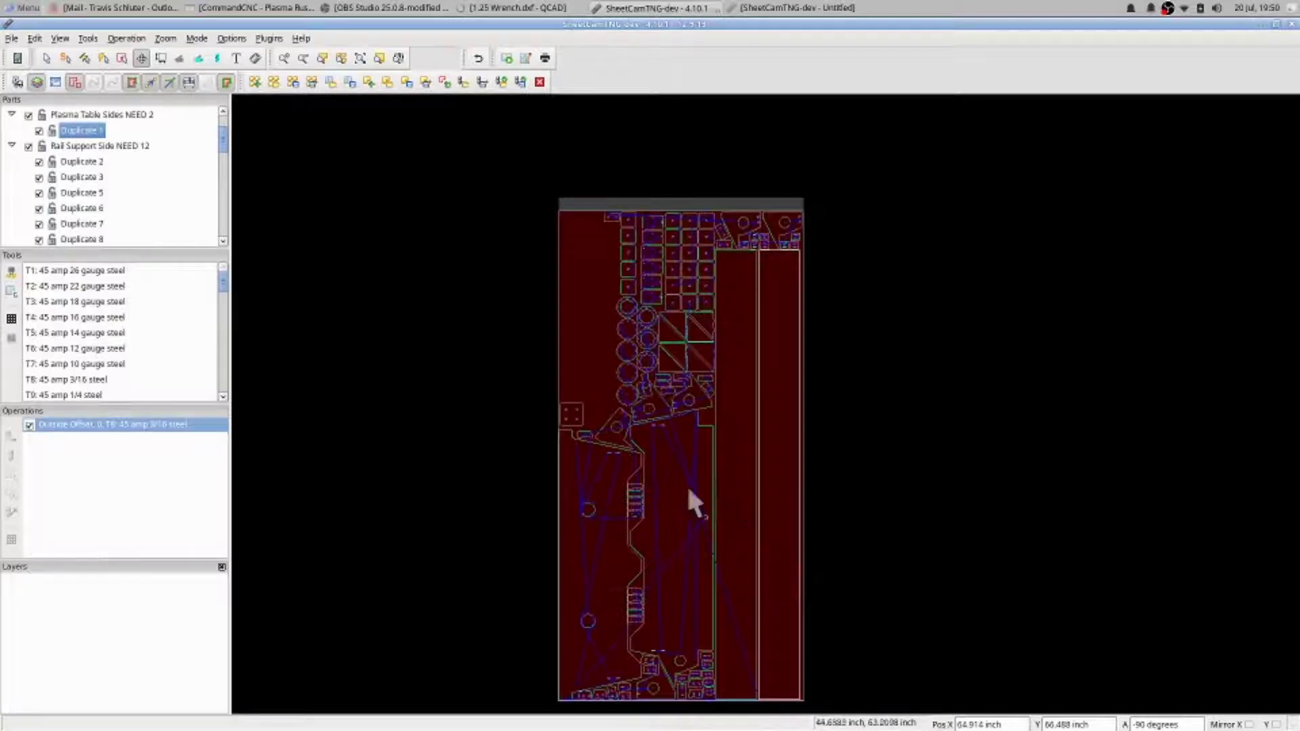
Uncheck End Plate With Cable Track Support and End Cap with Acess Holes in the Parts tree
click(669, 498)
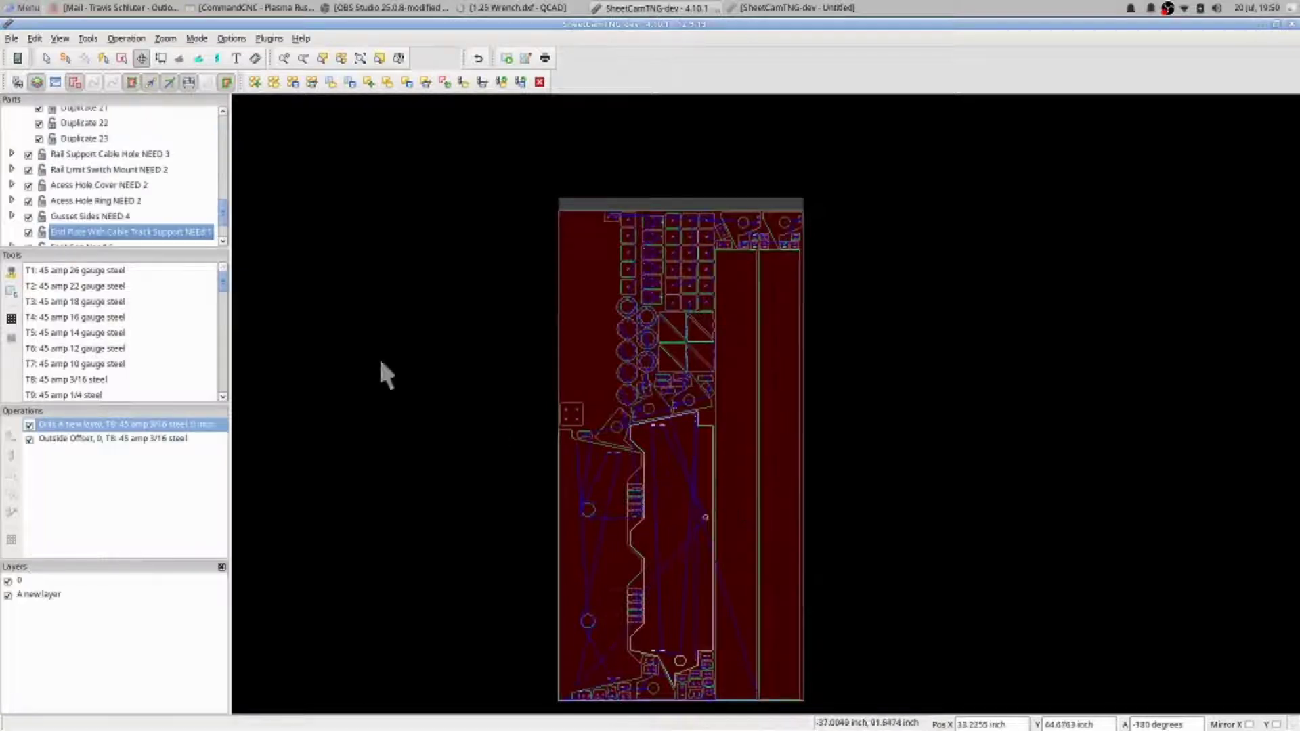
click(28, 231)
click(103, 233)
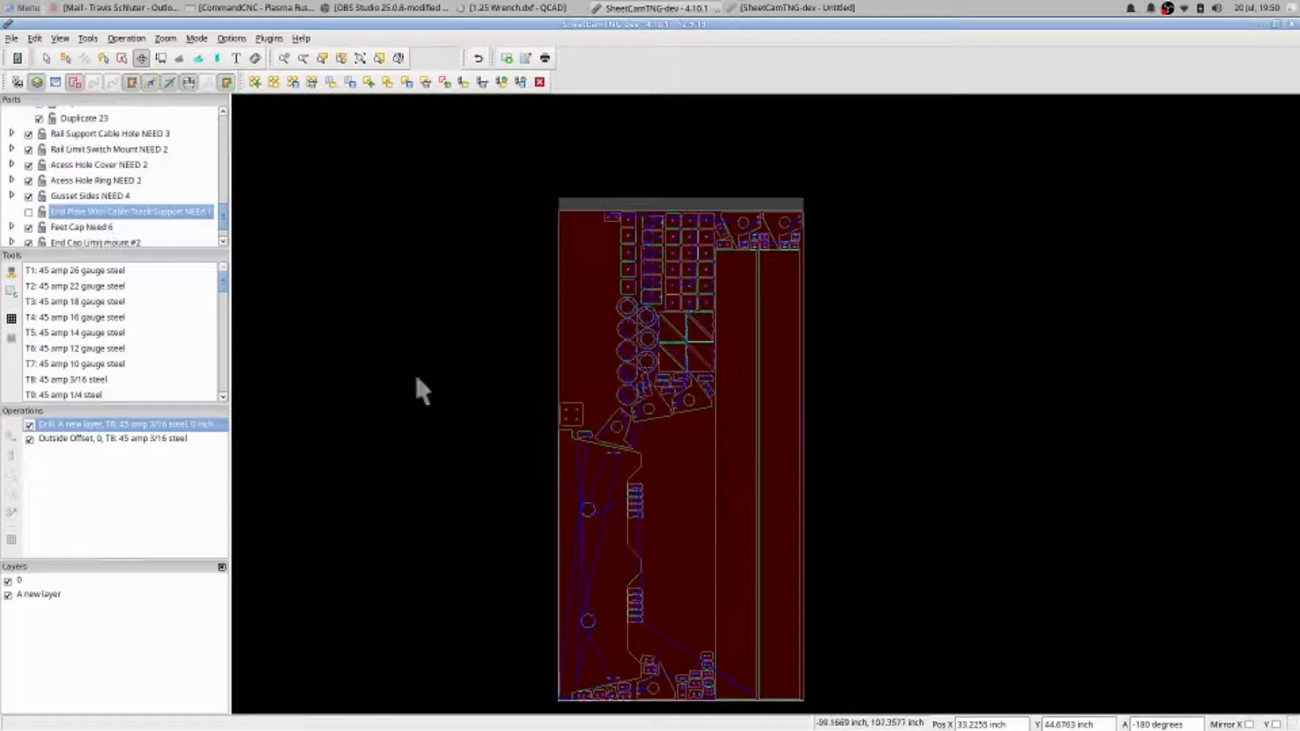
click(607, 538)
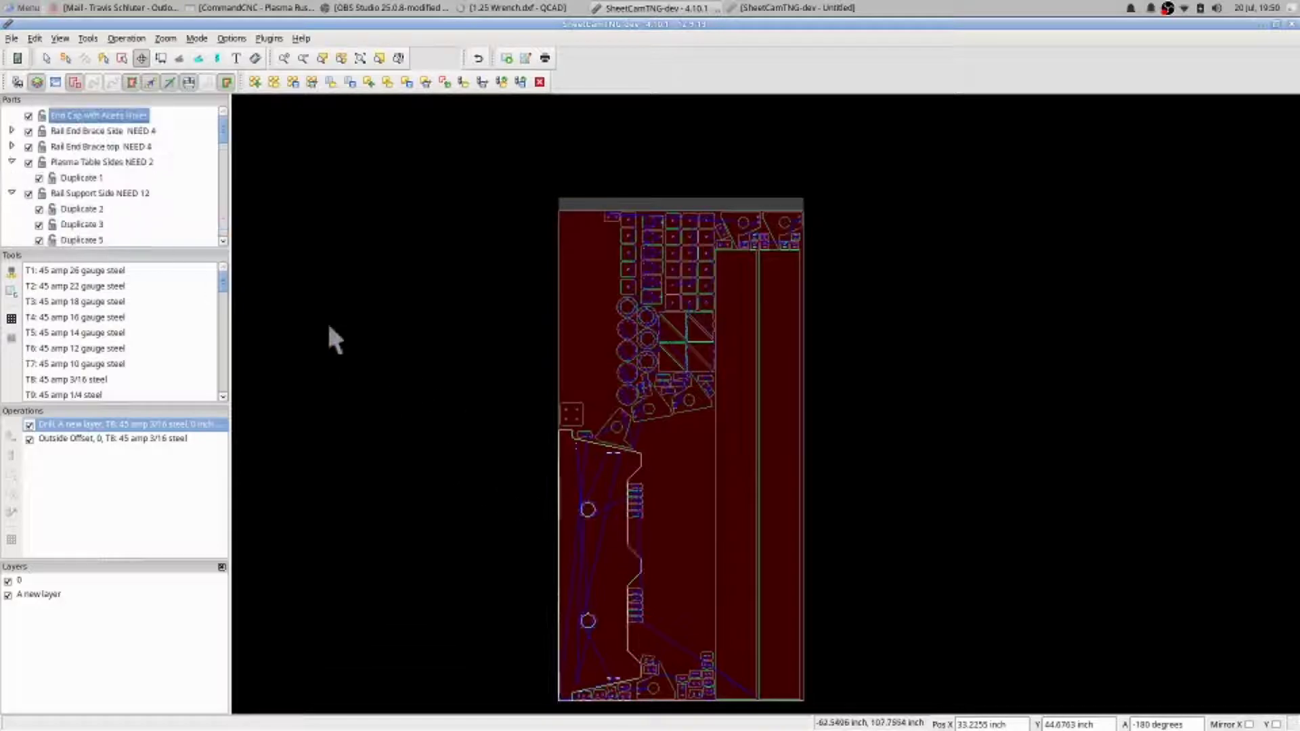
click(29, 115)
Uncheck Plasma Table Sides NEED 2 and its Duplicate 1 in the Parts tree
click(740, 555)
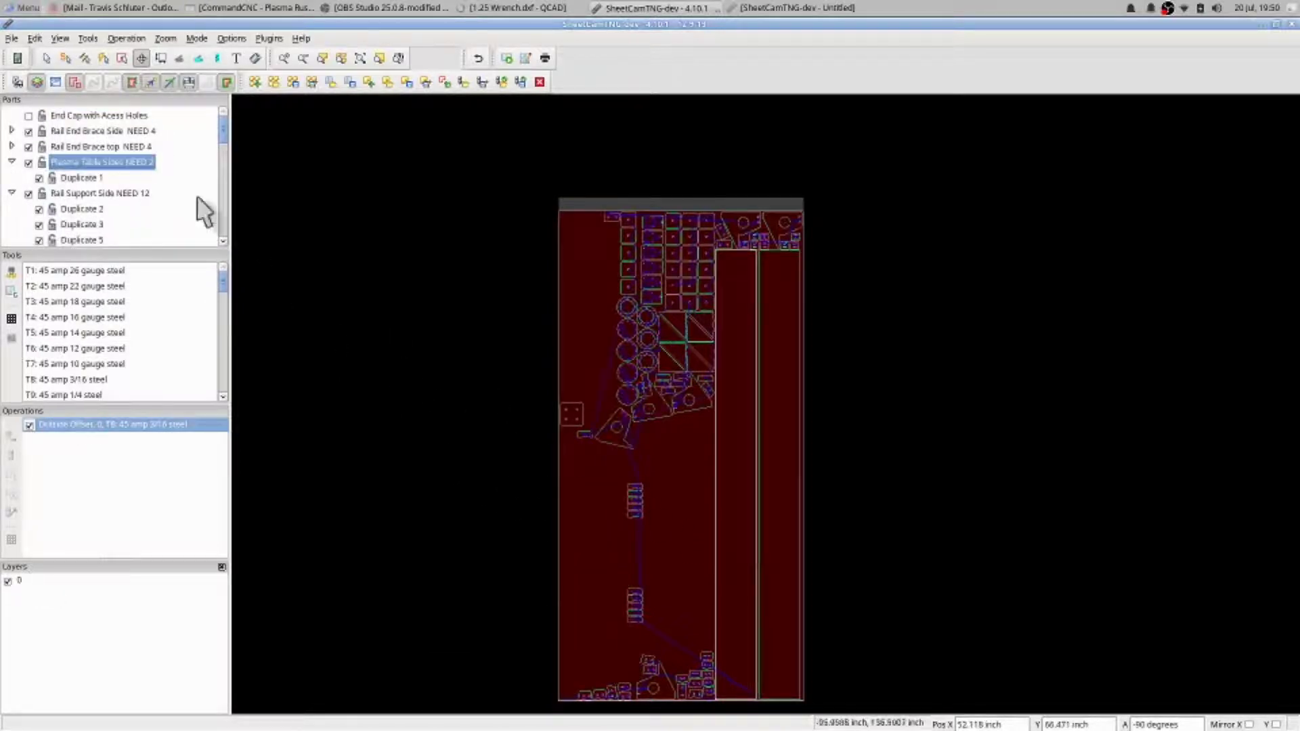
click(29, 163)
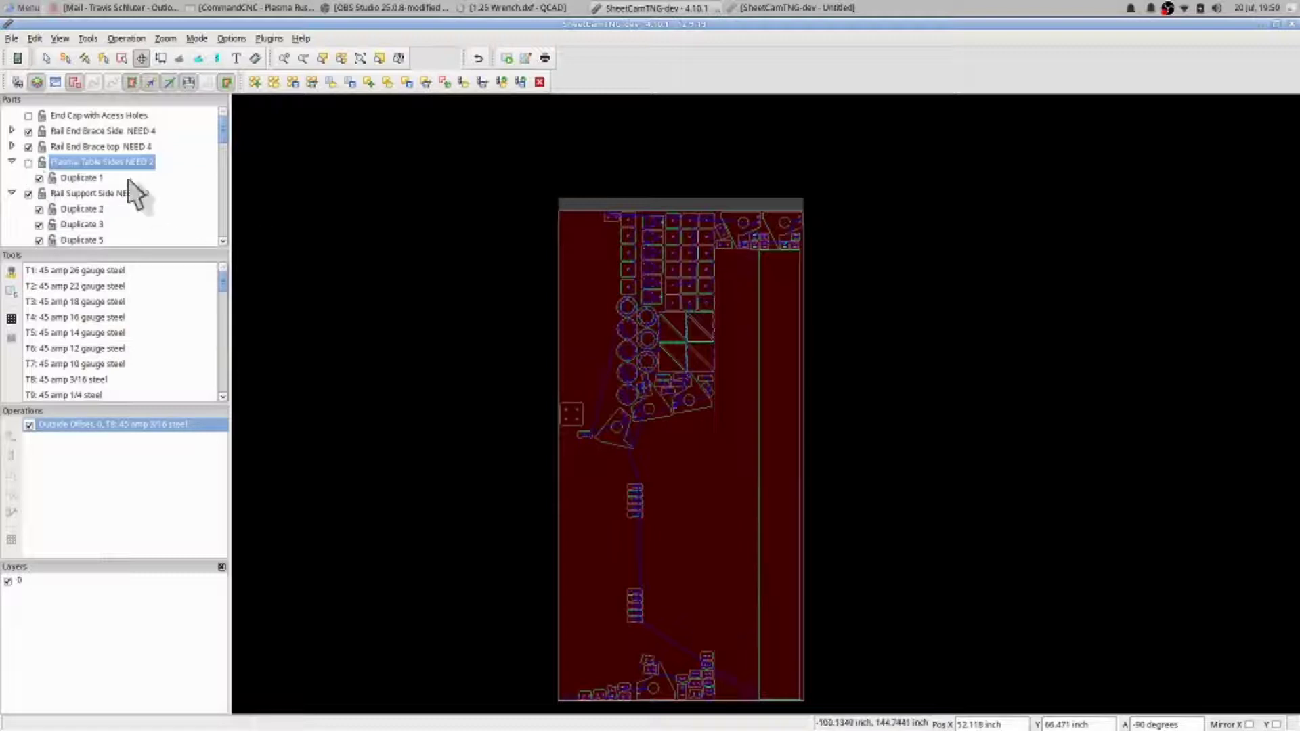
click(767, 468)
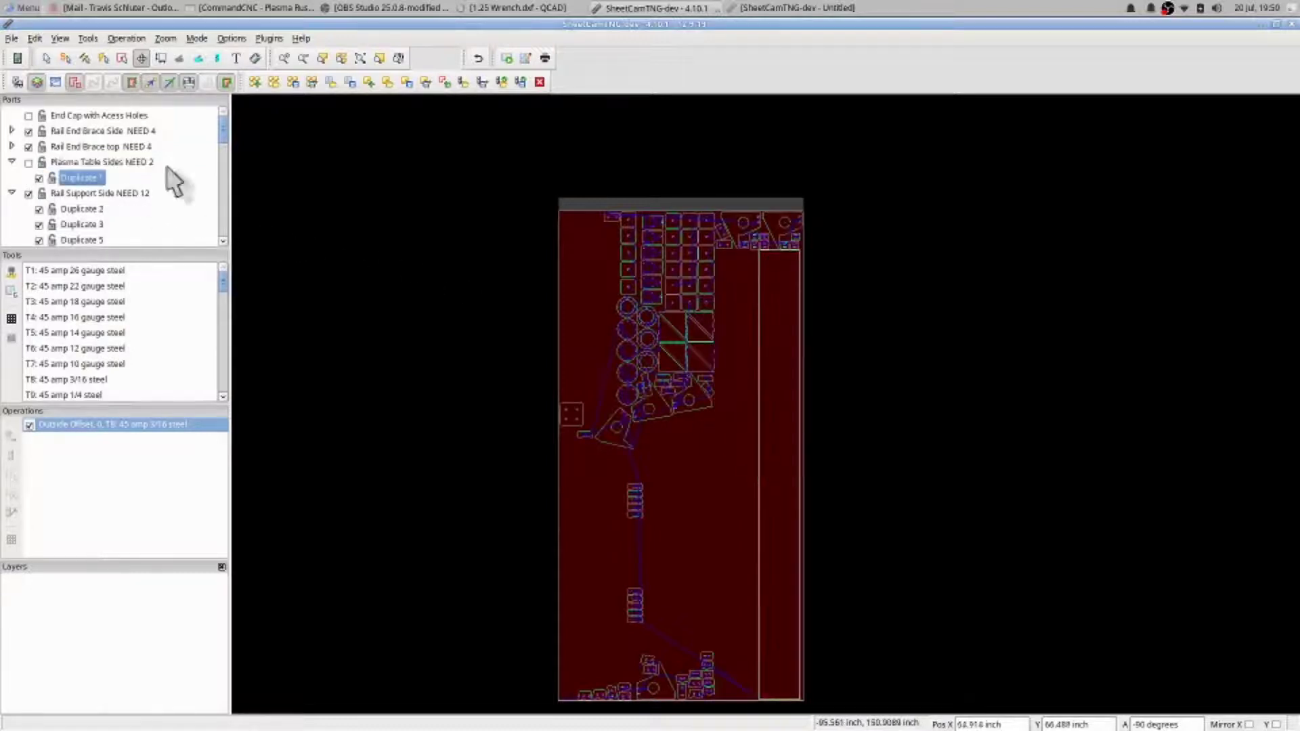
click(39, 179)
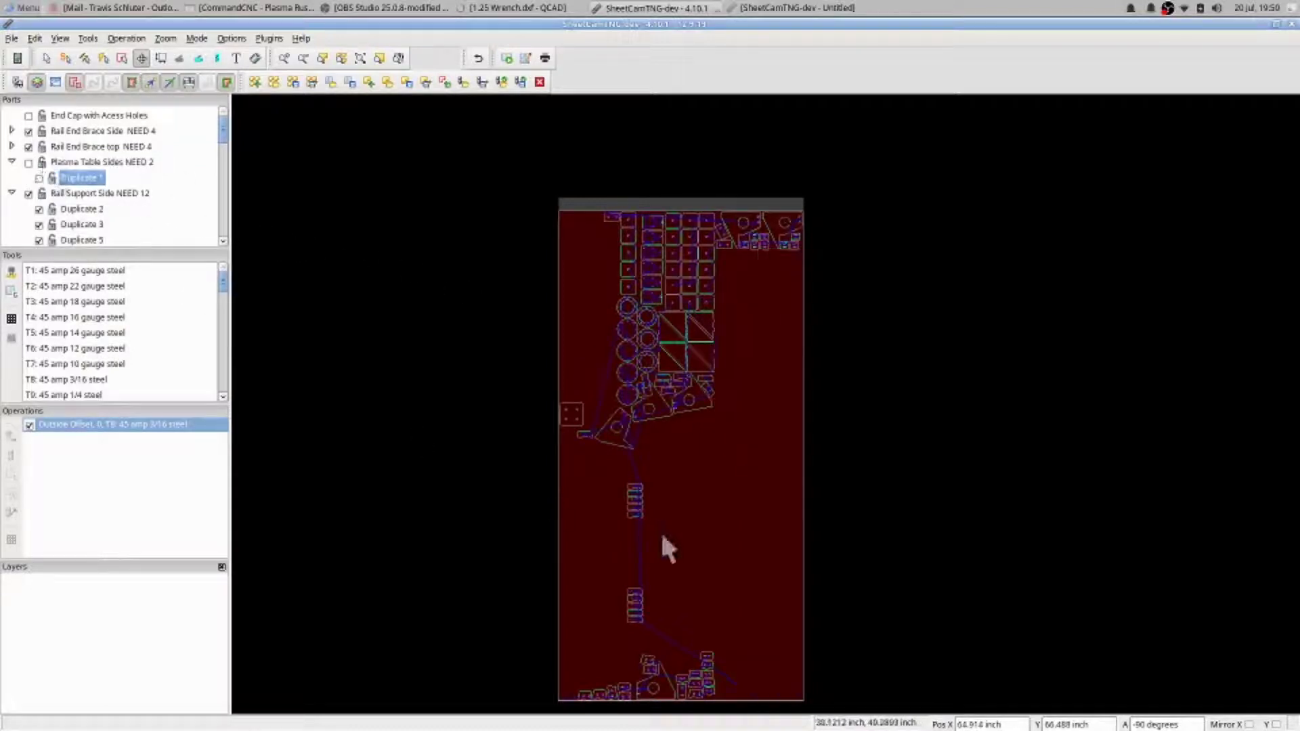
Open and dismiss the File menu twice, then re-enable both Plasma Table Sides parts
click(13, 39)
key(Escape)
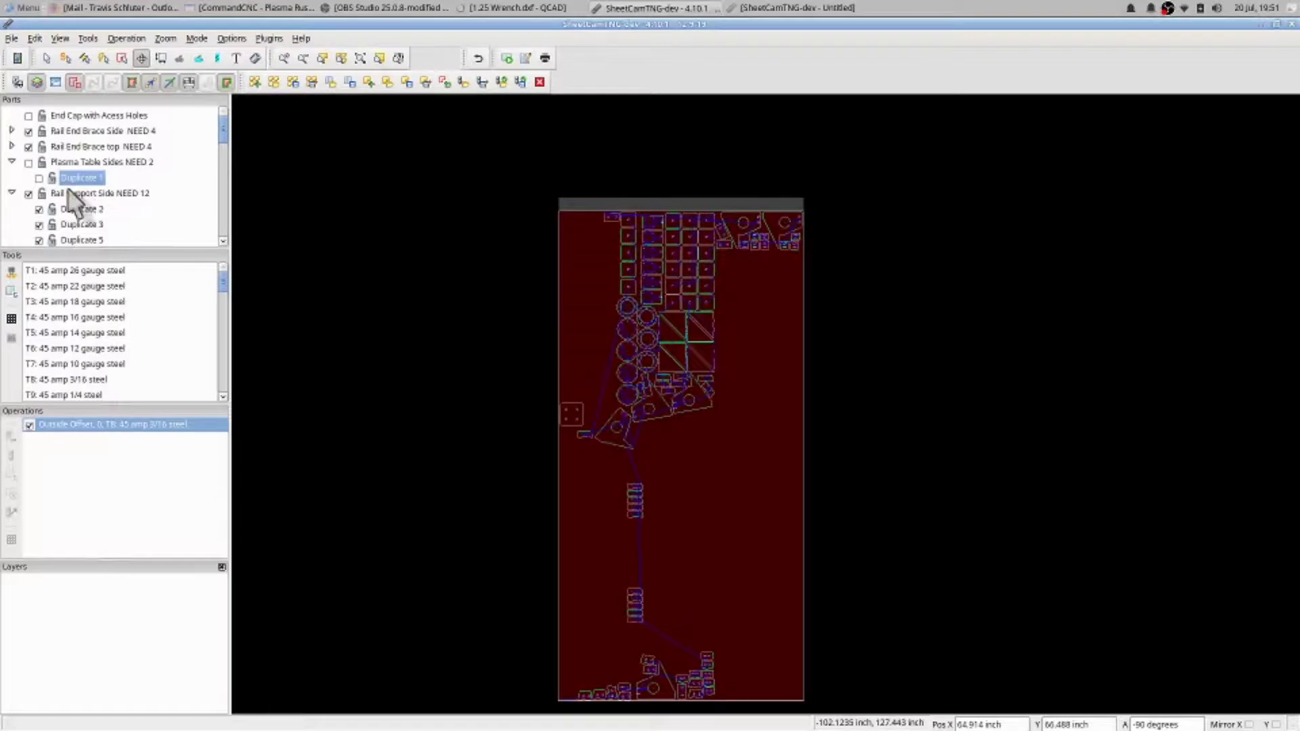
click(13, 39)
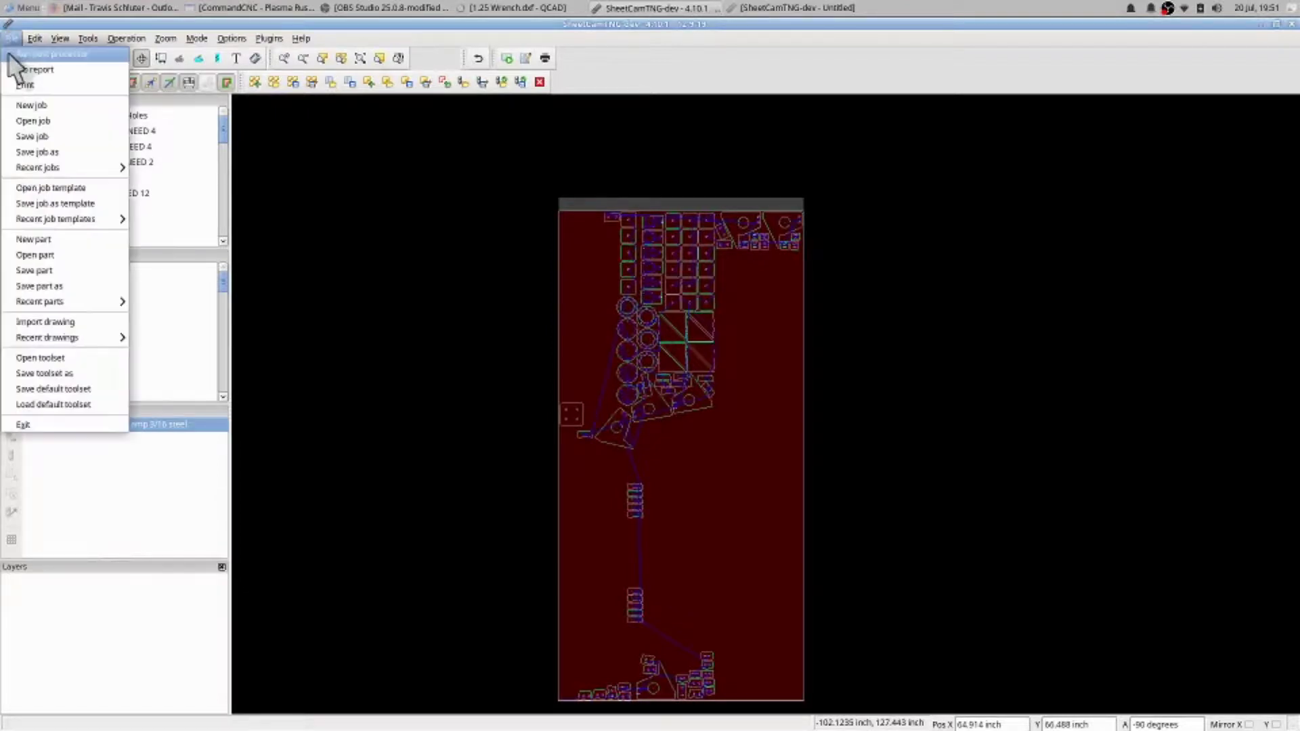
click(358, 165)
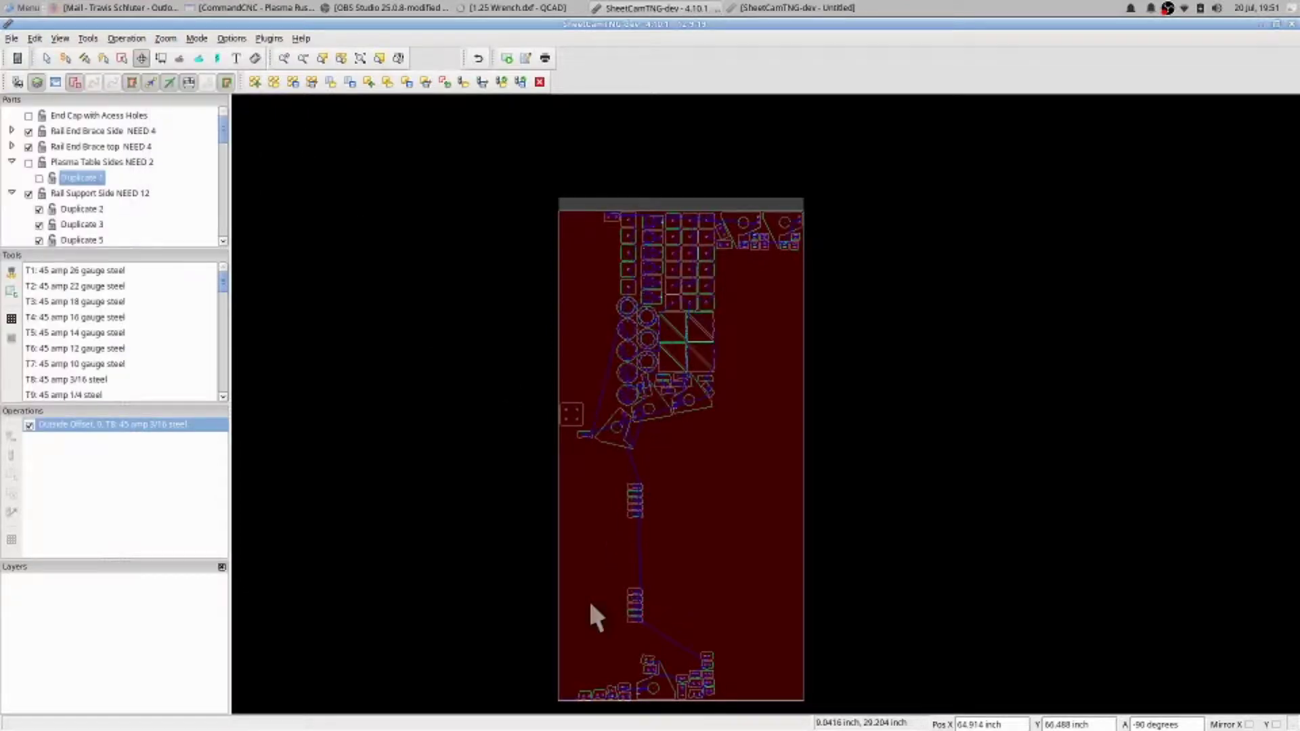
click(39, 178)
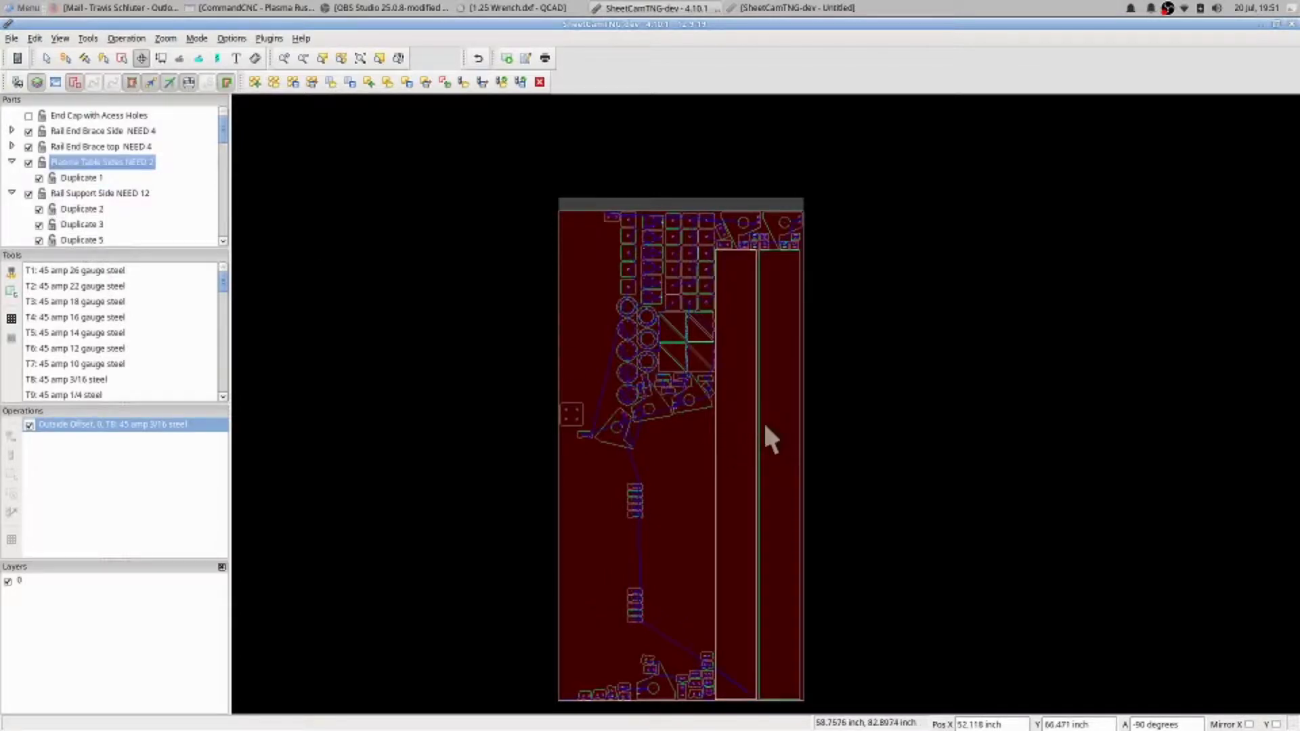